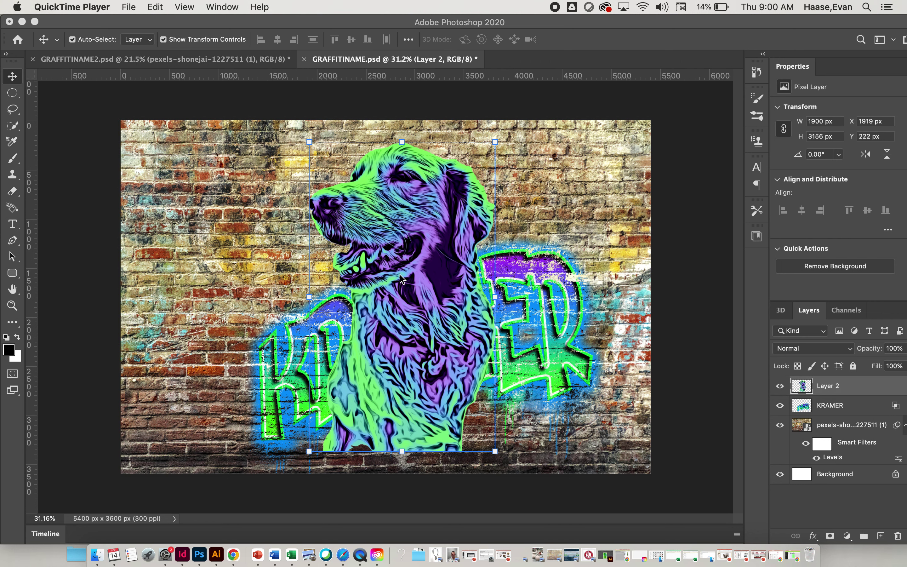
- In Photoshop, drag the dog layer slightly up and left over the KRAMER lettering
click(396, 283)
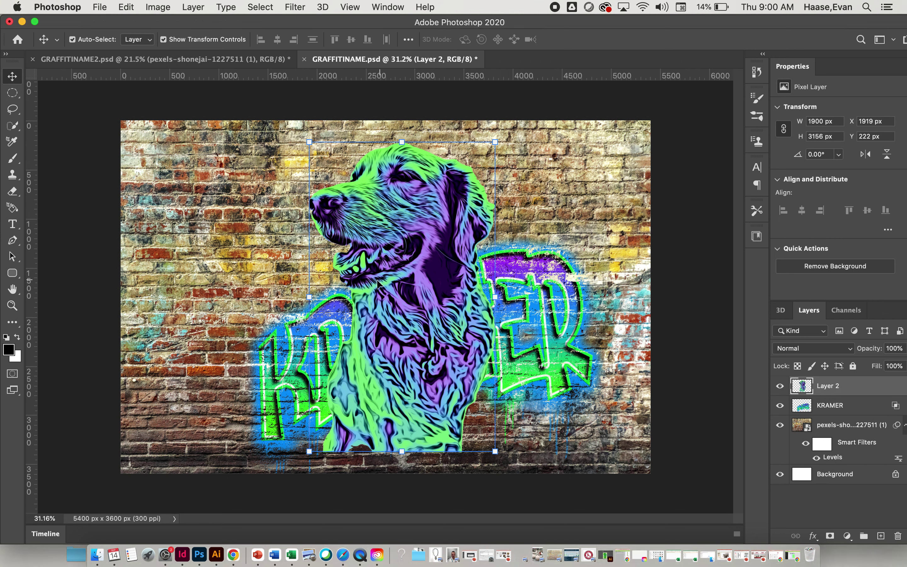
drag(377, 240, 367, 228)
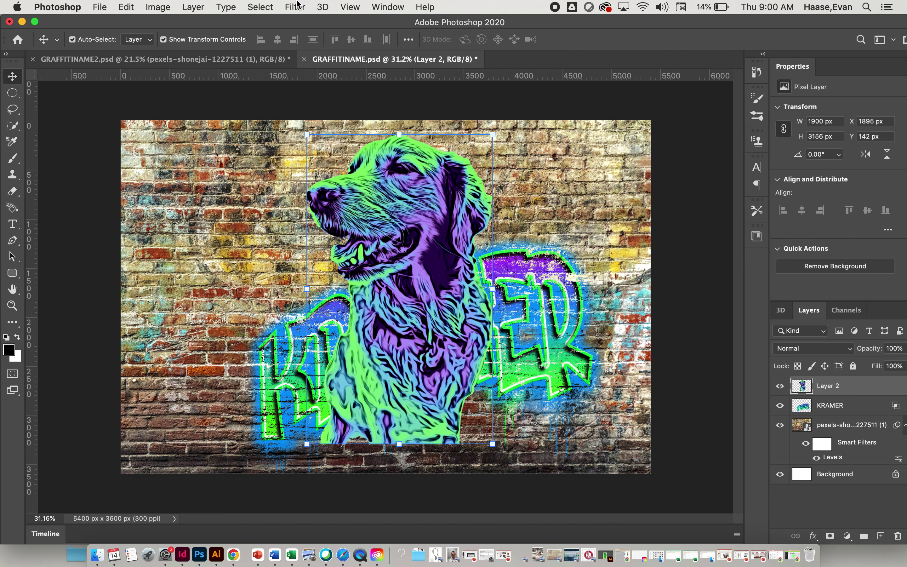
click(201, 5)
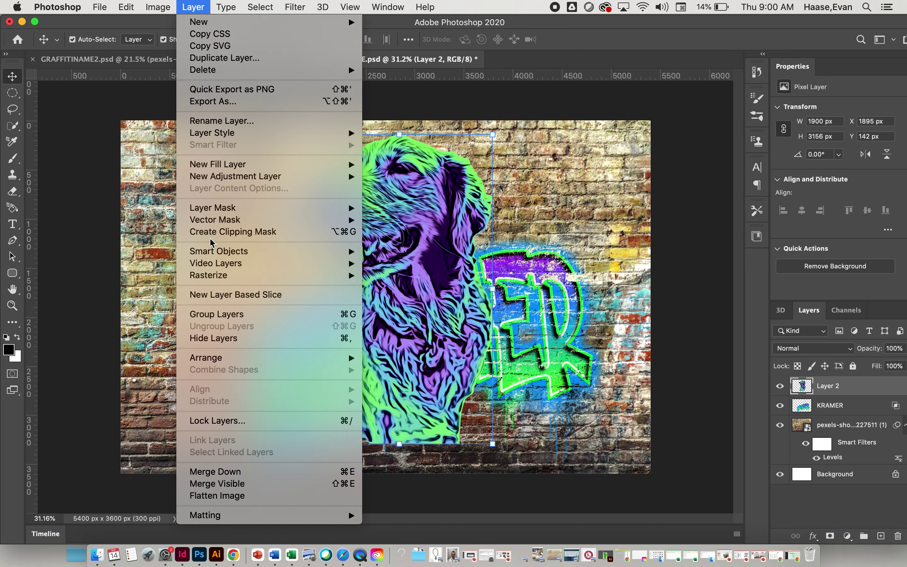
mouse_move(211, 279)
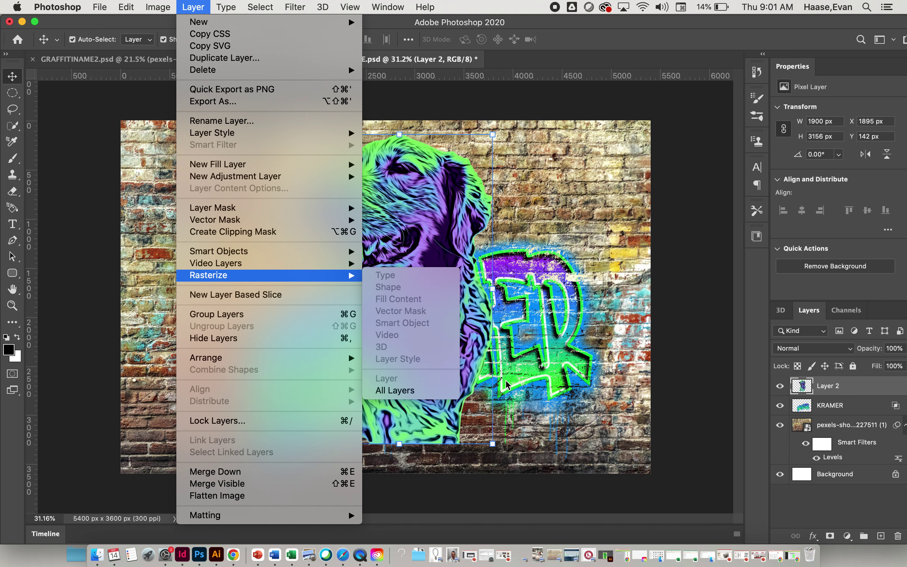
click(628, 425)
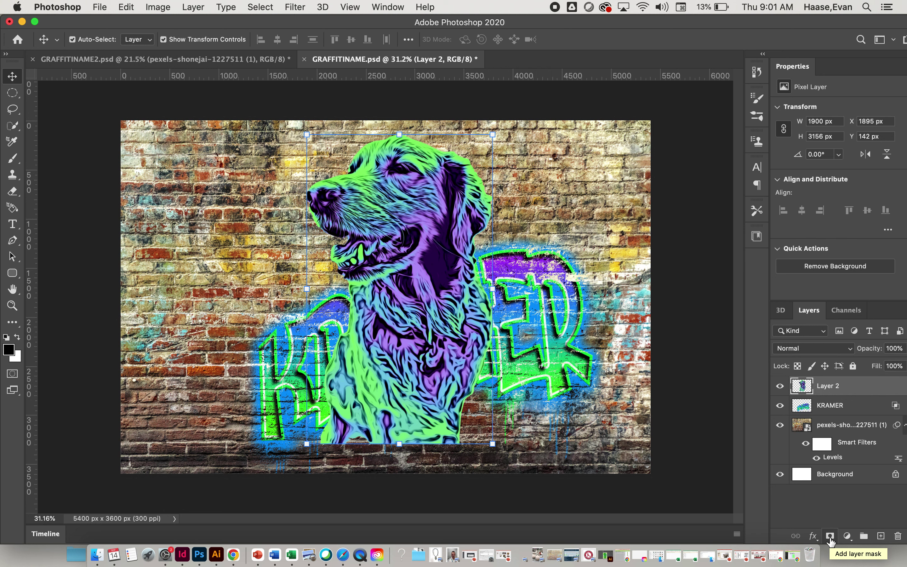
- Add a layer mask to Layer 2 and invert it to black with Cmd+I, hiding the dog
click(830, 536)
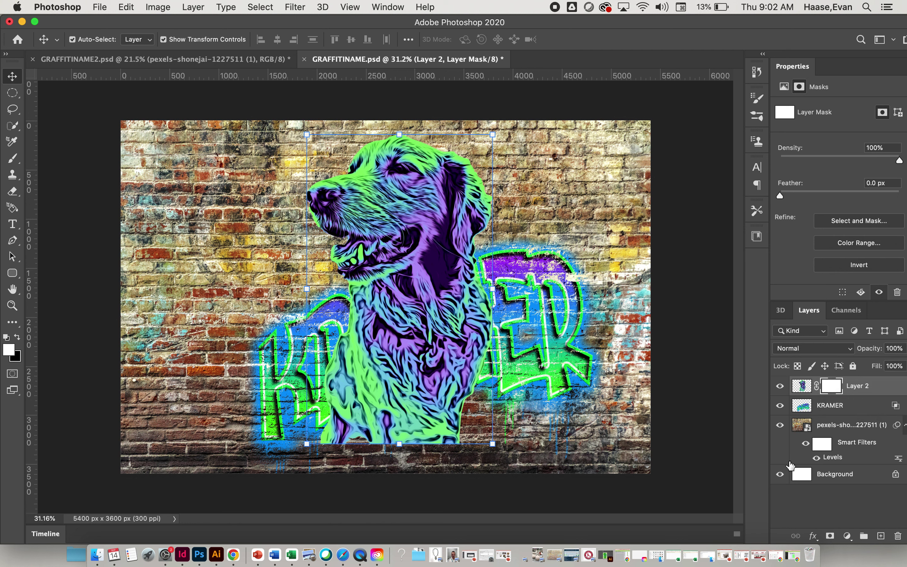
key(super)
key(super+i)
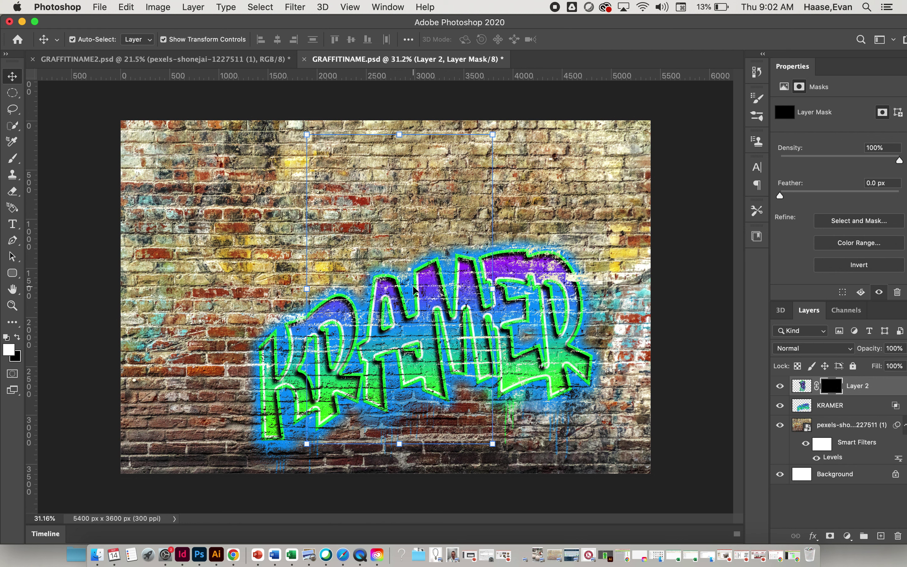
- Select the Brush tool and pick the 2500 px Spray 20 preset from the Spray Splatter brushes
click(12, 159)
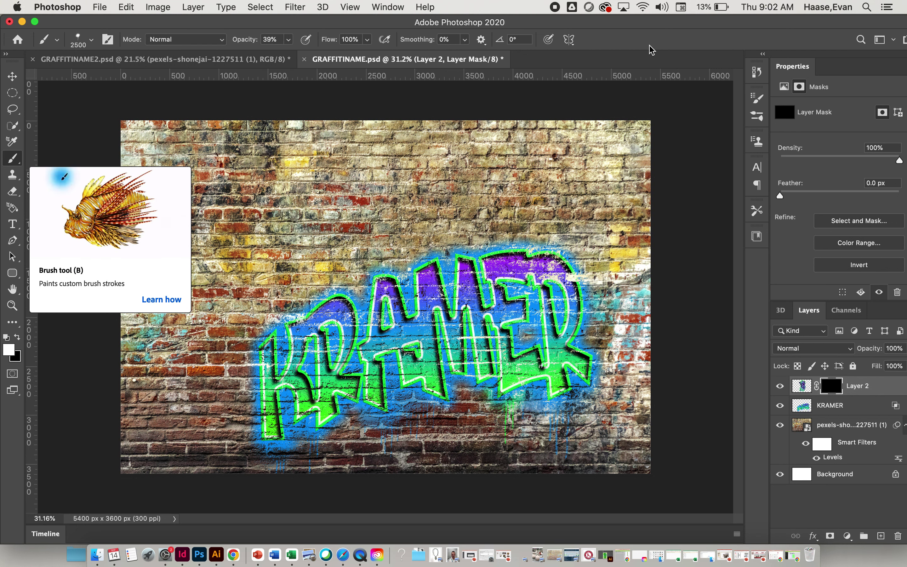
click(758, 116)
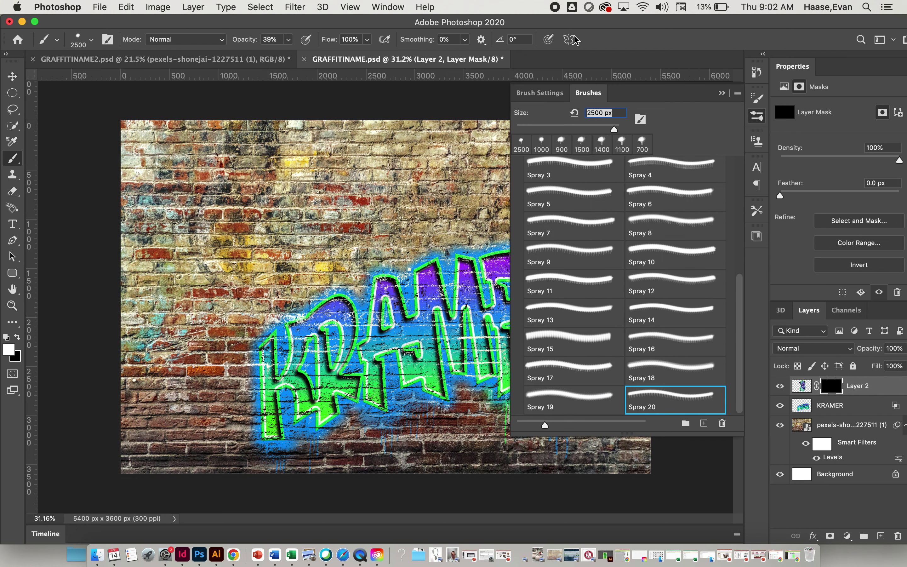
click(722, 94)
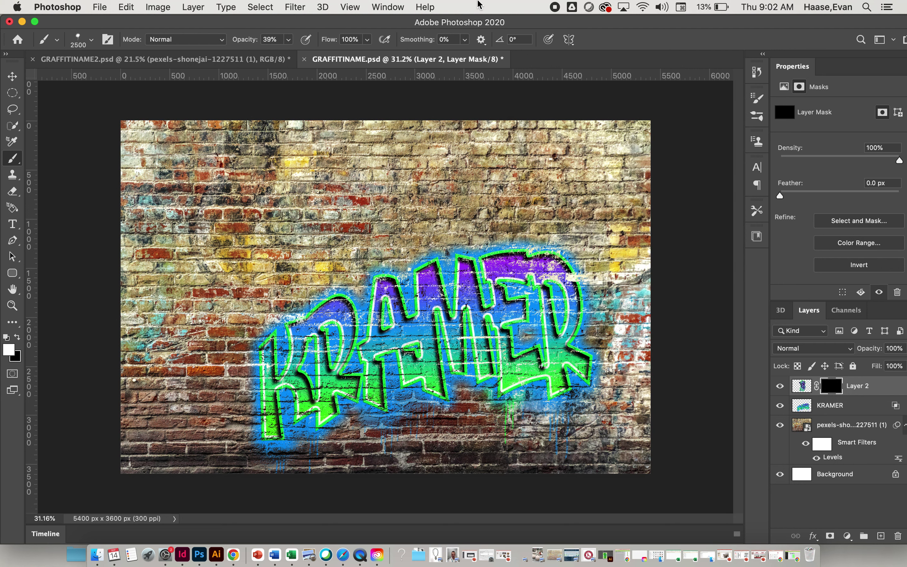
click(385, 6)
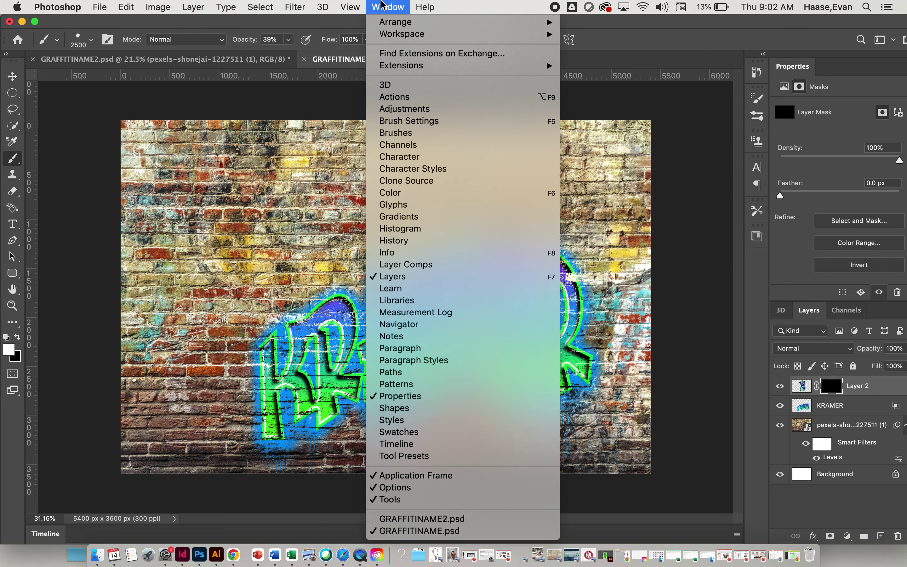
click(390, 135)
scroll(637, 281, up, 10)
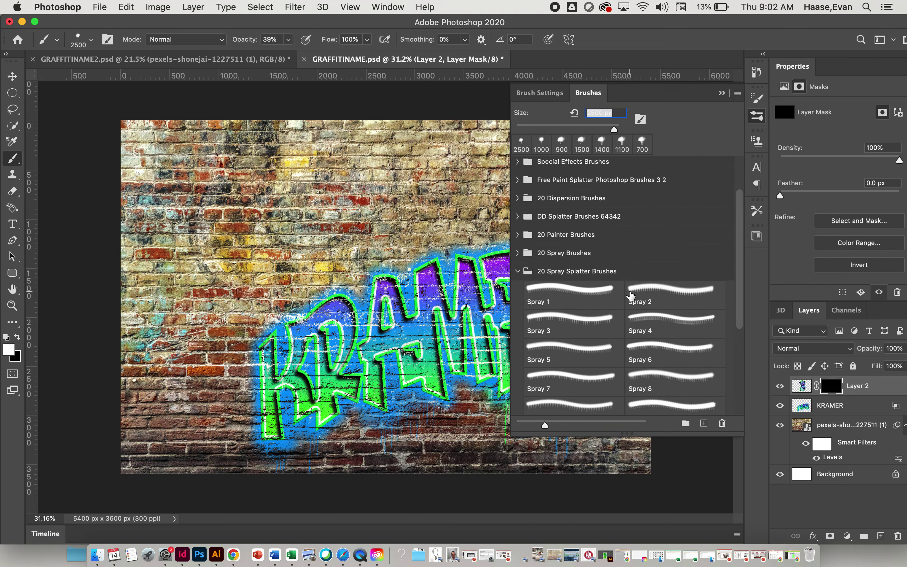
scroll(633, 289, down, 10)
click(648, 332)
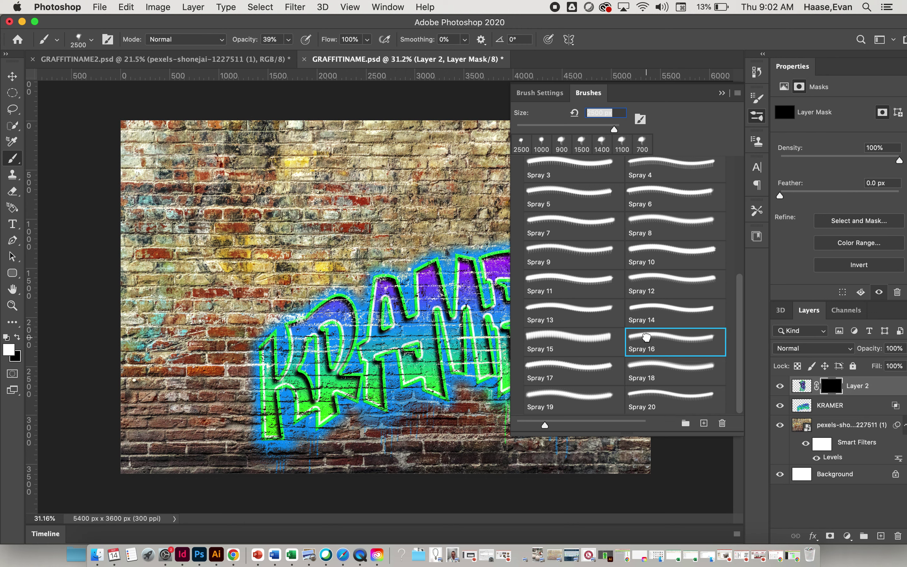
click(650, 398)
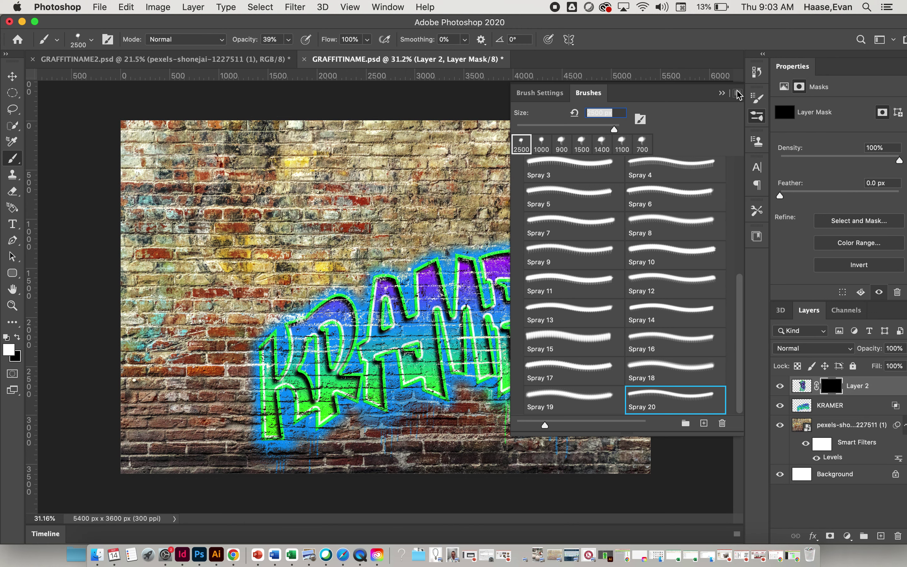
click(721, 93)
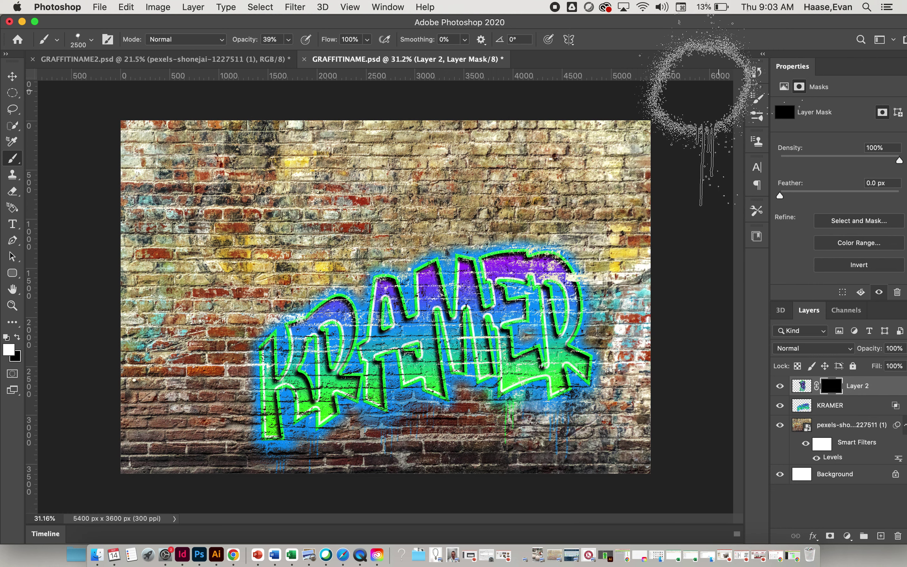
- Reset to default colours with white as the foreground, and target the brush Opacity field
click(5, 339)
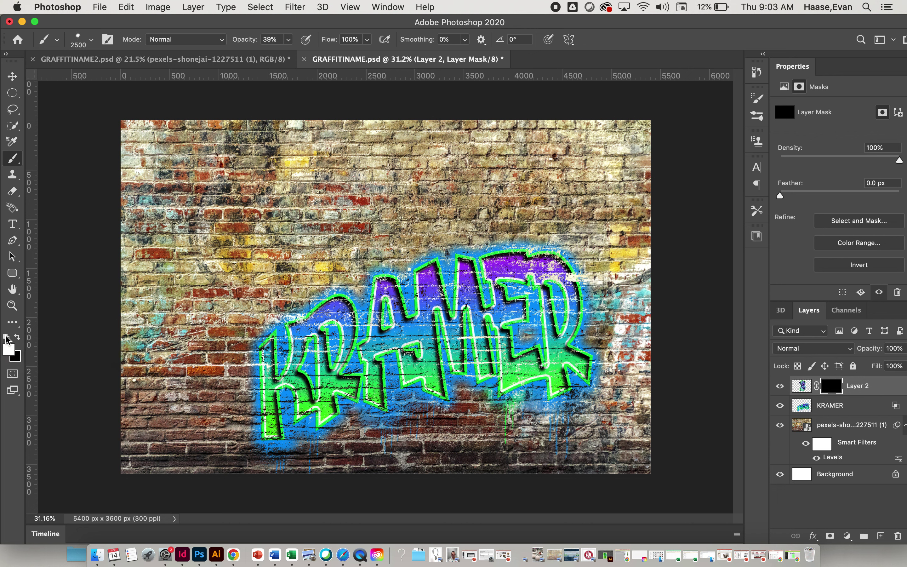
click(20, 338)
click(20, 338)
click(20, 338)
click(20, 338)
click(289, 40)
- Set brush opacity to 50% and spray white on the mask over the dog's head, neck and chest
drag(375, 285, 348, 348)
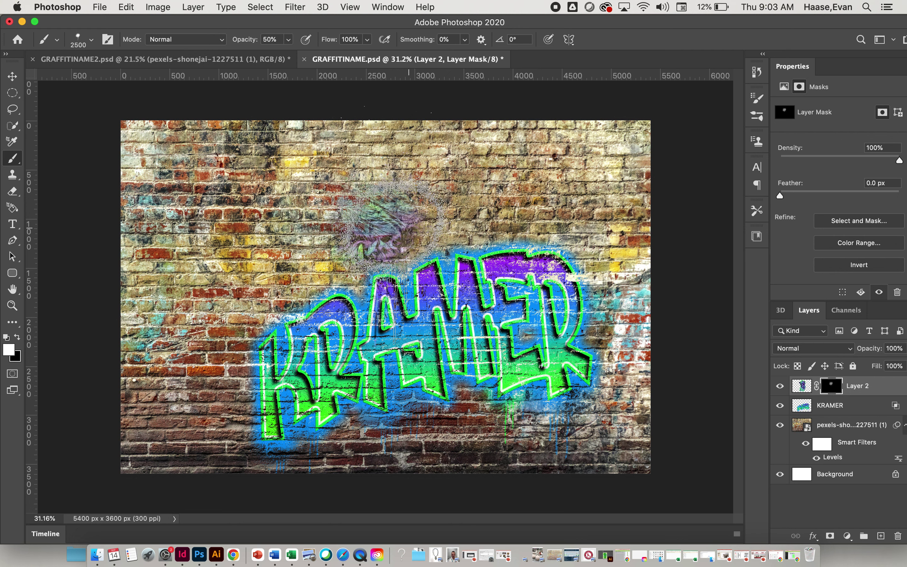
click(394, 240)
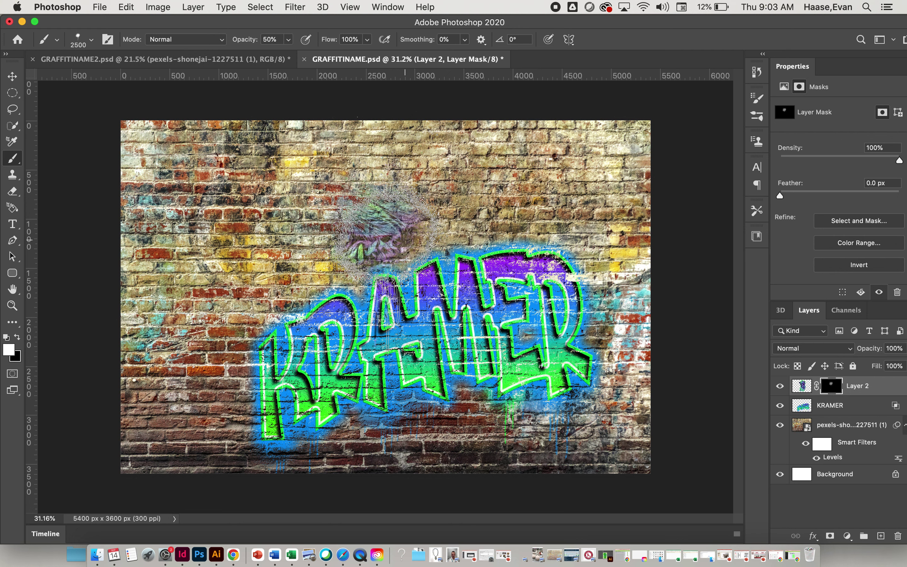
click(403, 240)
click(443, 232)
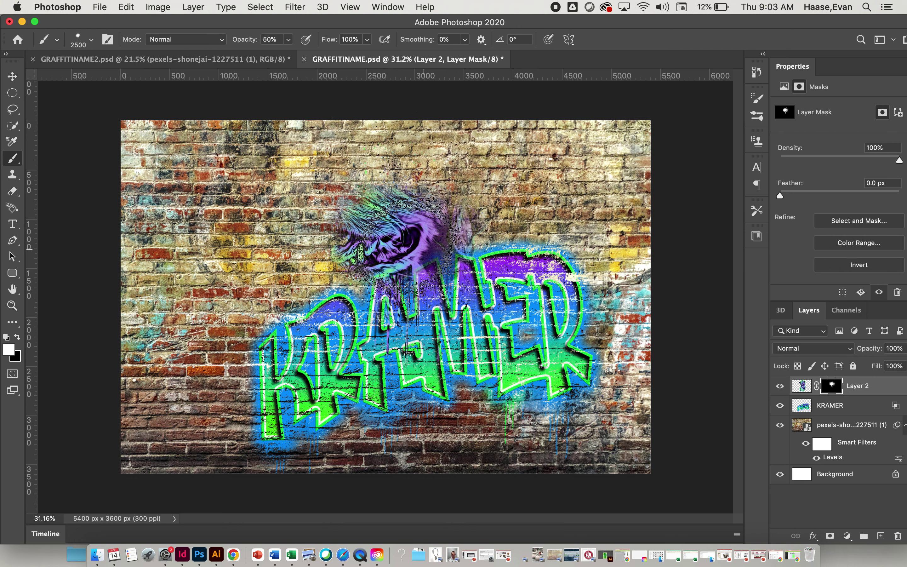
mouse_move(412, 180)
mouse_down()
mouse_move(463, 169)
mouse_move(477, 186)
mouse_up()
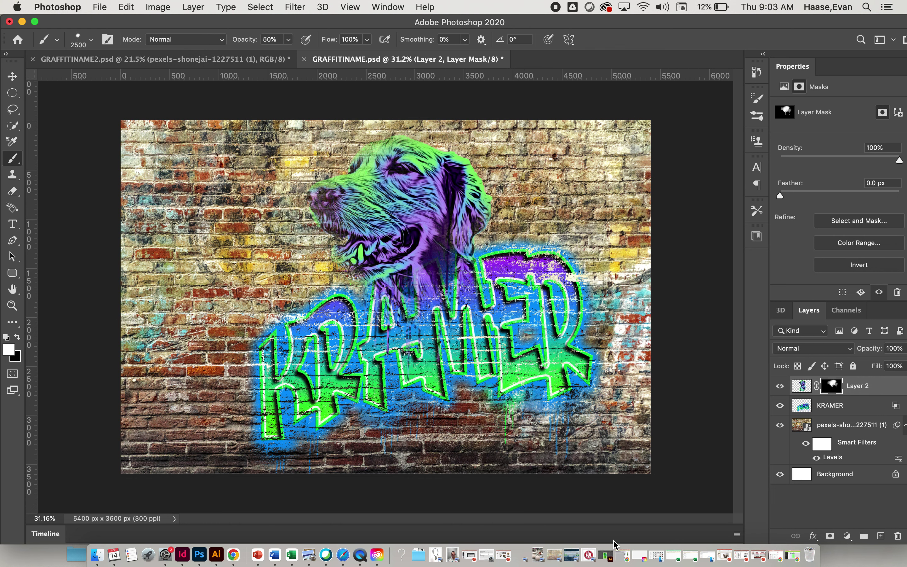
mouse_move(449, 428)
mouse_down()
mouse_move(461, 345)
mouse_move(454, 263)
mouse_up()
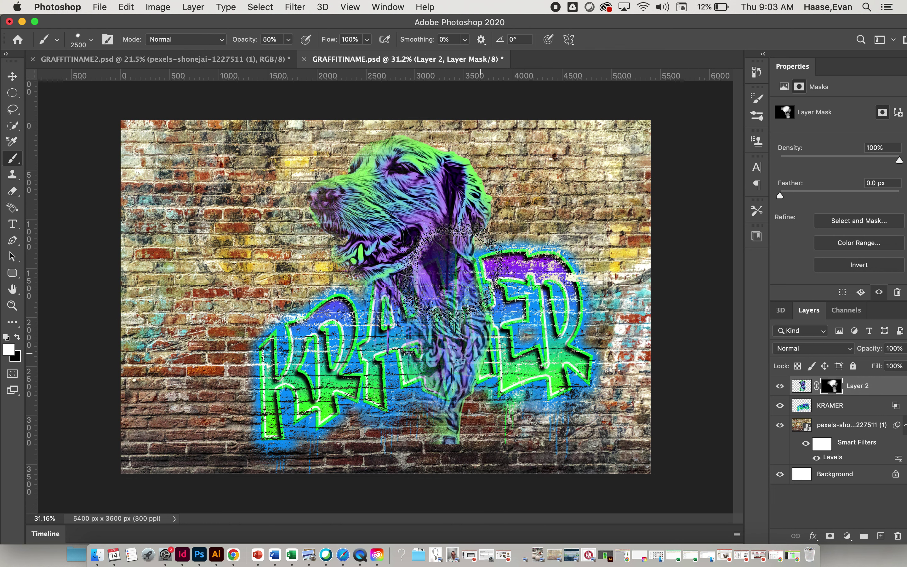
drag(456, 307, 412, 394)
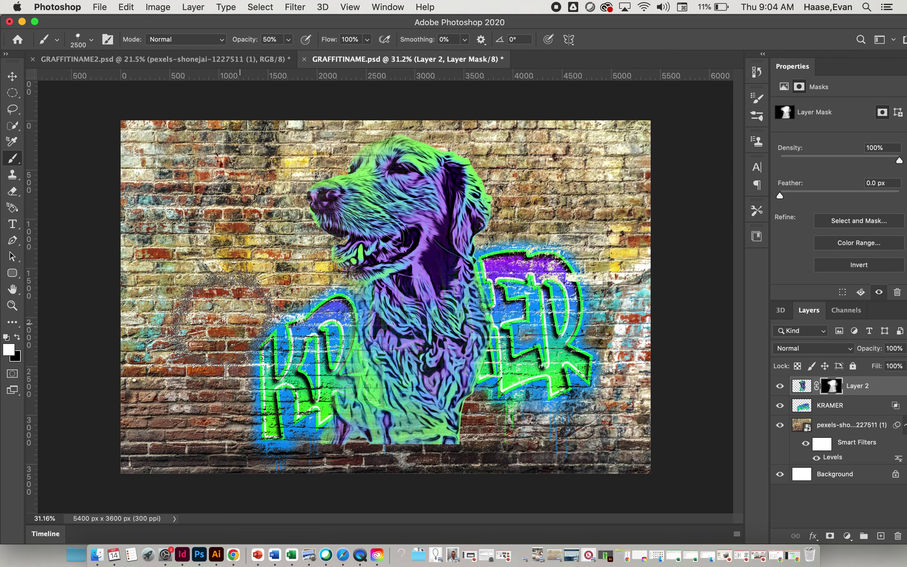
- Switch to black and spray over the dog's lower chest and body so KRAMER shows through
click(18, 338)
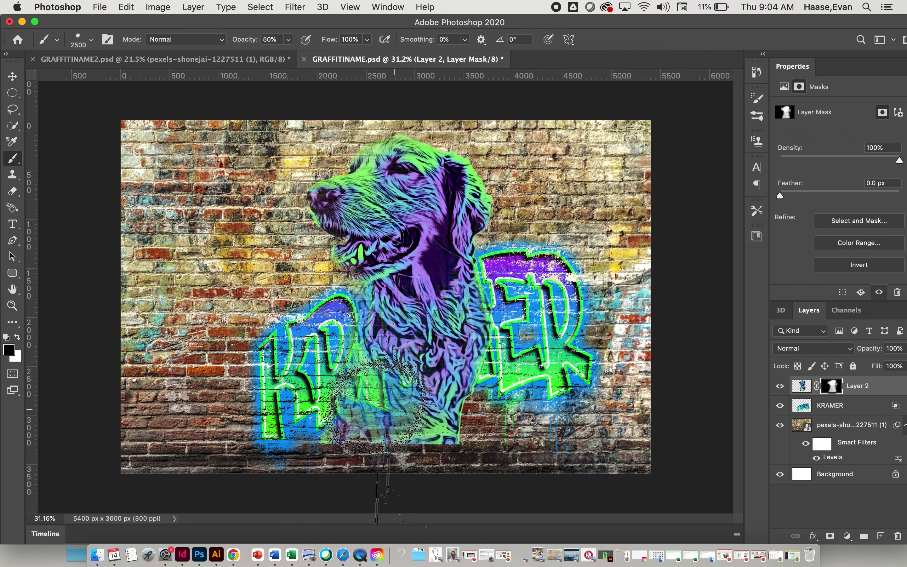
mouse_move(374, 447)
mouse_down()
mouse_move(390, 469)
mouse_move(443, 465)
mouse_up()
mouse_move(479, 420)
mouse_down()
mouse_move(375, 458)
mouse_move(461, 405)
mouse_move(527, 327)
mouse_move(431, 337)
mouse_move(474, 298)
mouse_move(362, 366)
mouse_move(424, 375)
mouse_move(458, 400)
mouse_move(416, 356)
mouse_move(351, 332)
mouse_up()
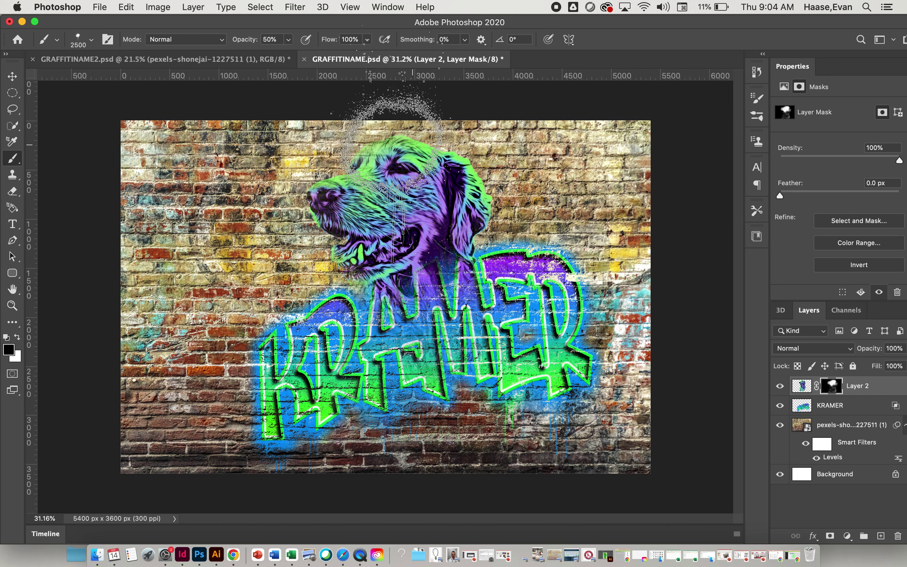
click(390, 158)
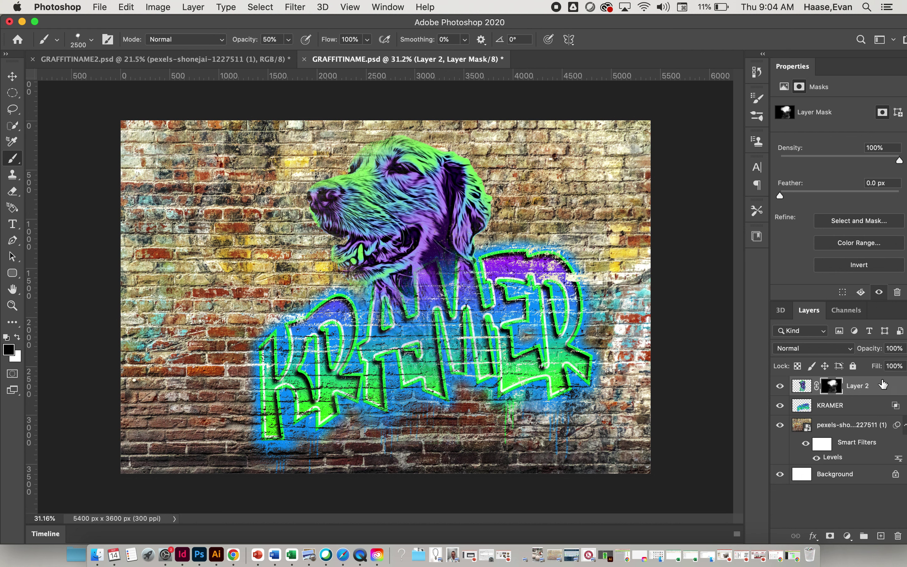
- Select Layer 2 together with the KRAMER layer and merge them via Layer > Merge Layers
key(super+2)
click(826, 392)
click(824, 410)
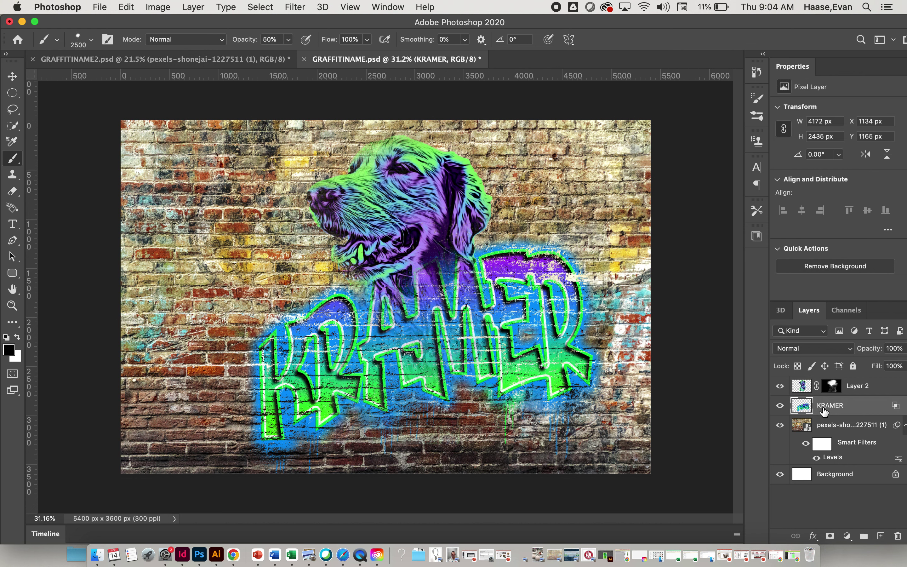
click(870, 392)
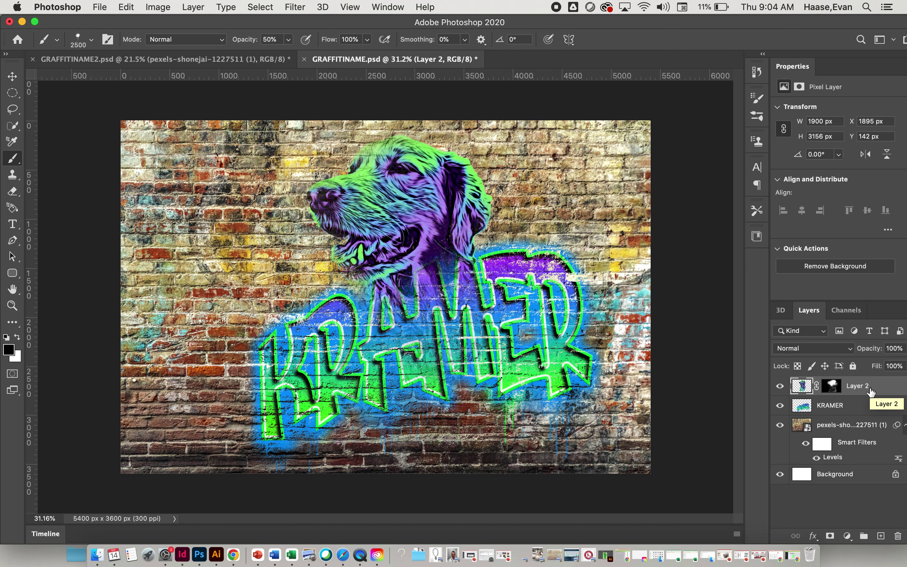
shift+click(806, 408)
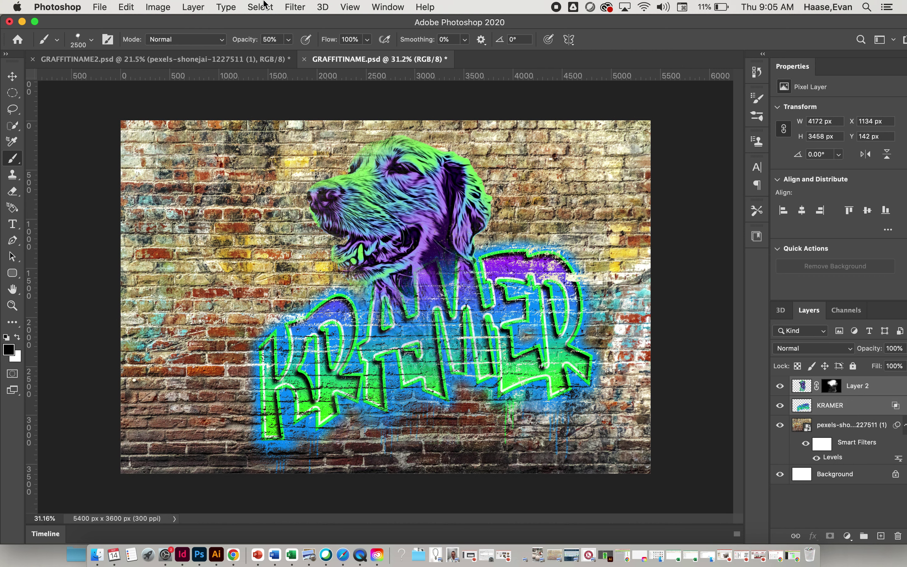
click(196, 3)
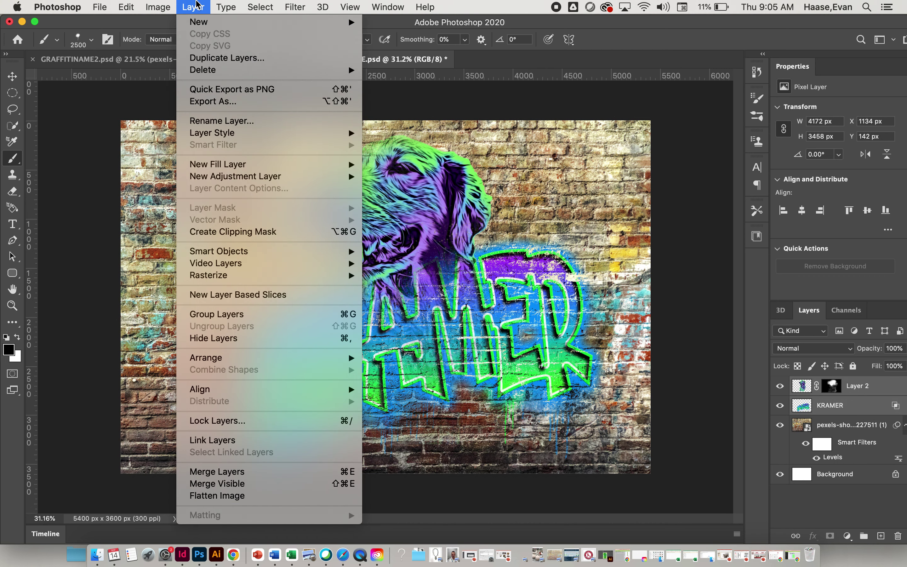
click(231, 473)
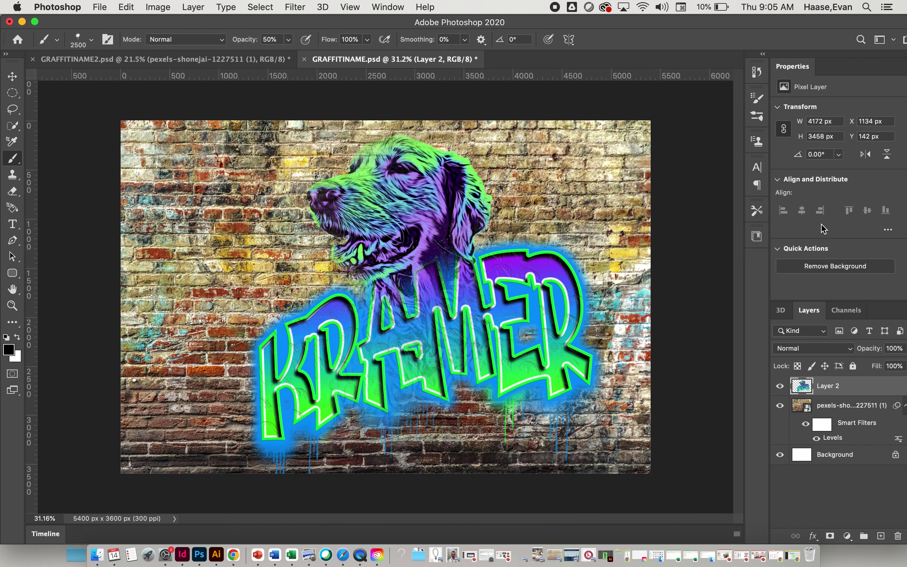
- In Layer 2's Blending Options, set the Underlying Layer Blend If sliders to 56 and 241
mouse_move(701, 22)
mouse_down()
mouse_move(681, 22)
mouse_move(704, 17)
mouse_up()
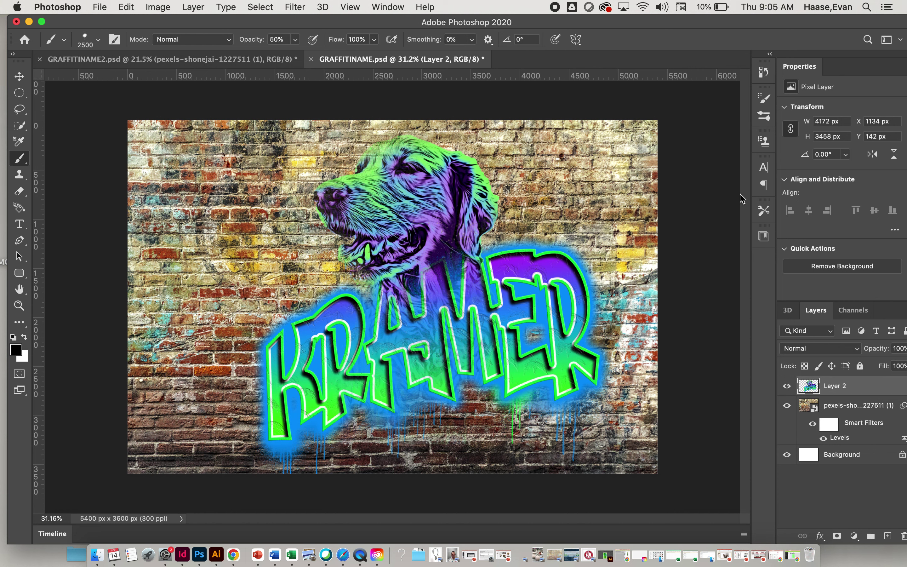
double_click(868, 390)
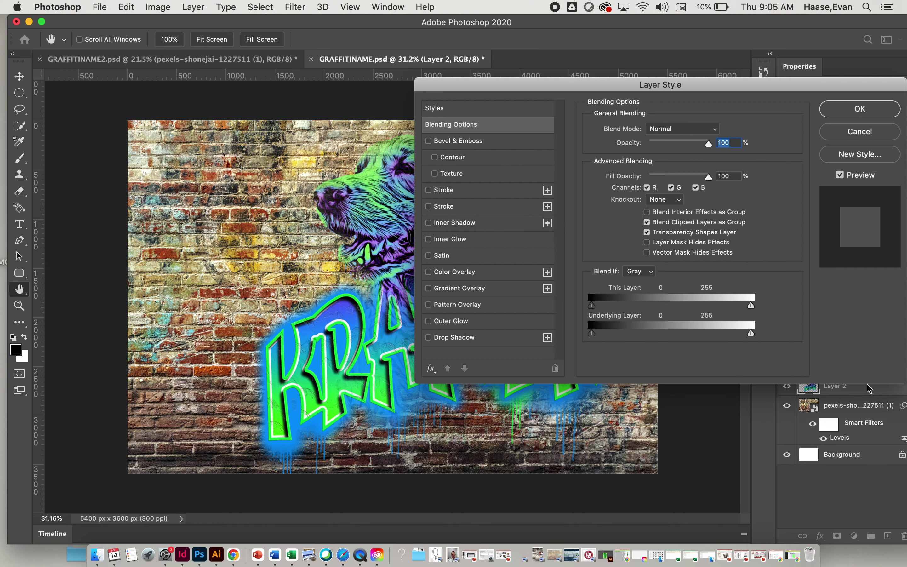
drag(633, 90, 801, 80)
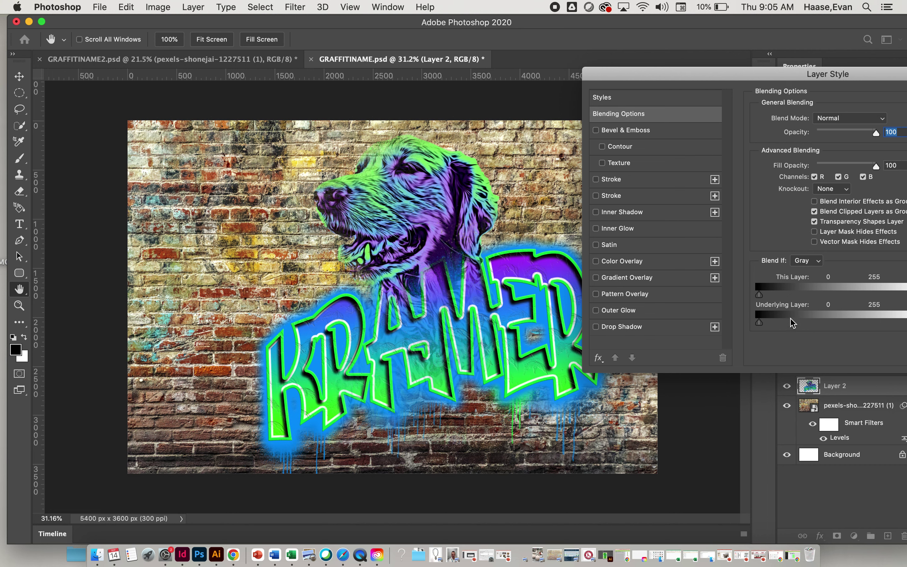
drag(760, 321, 798, 323)
drag(795, 74, 700, 59)
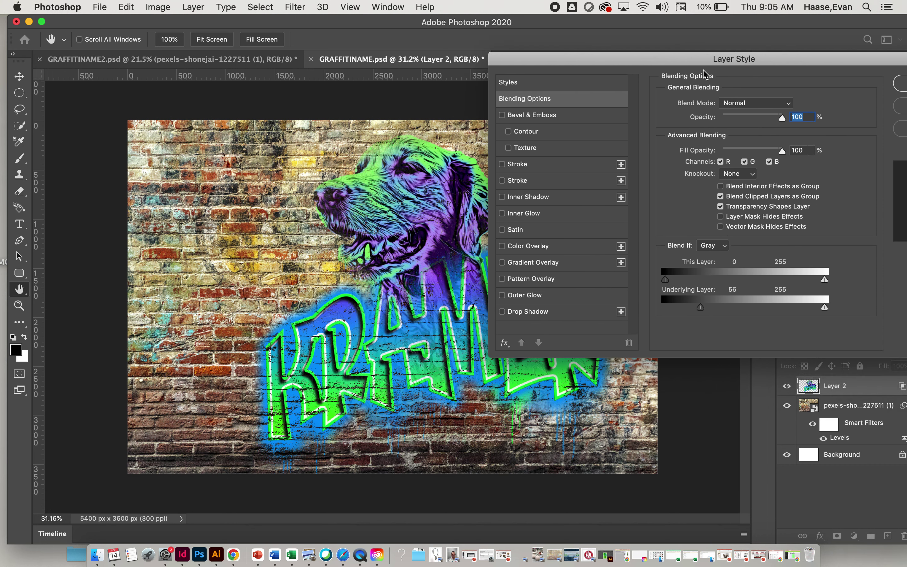
drag(824, 308, 816, 307)
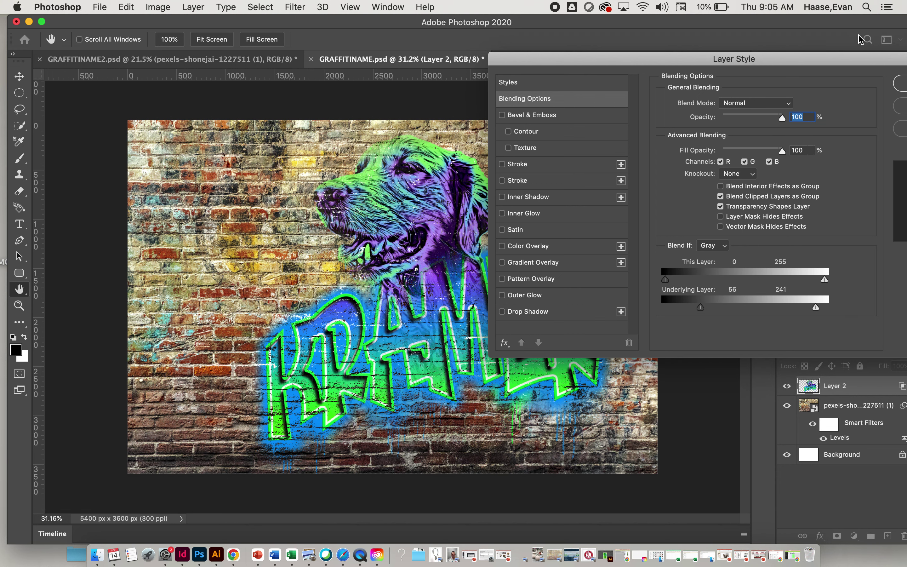
click(900, 86)
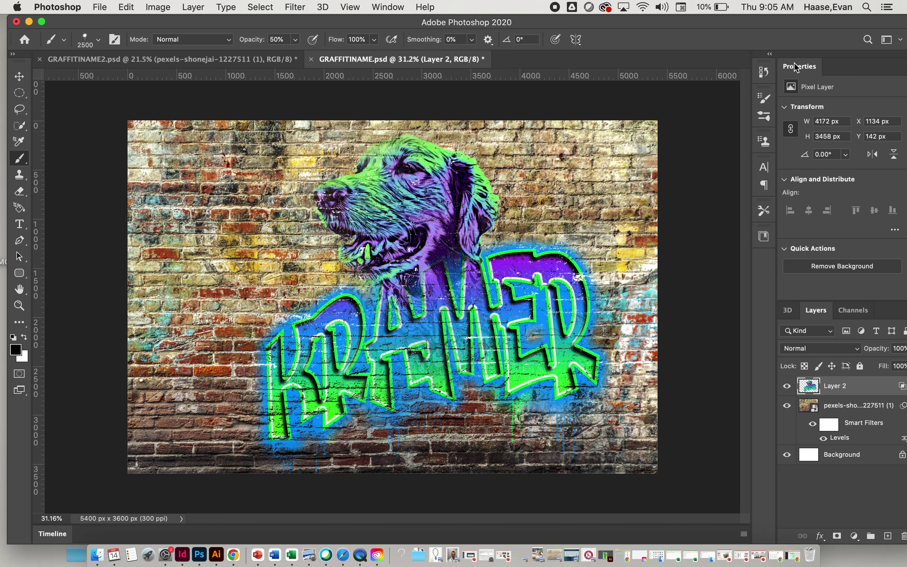
- Use File > Export > Export As with JPG as the format and export
click(110, 5)
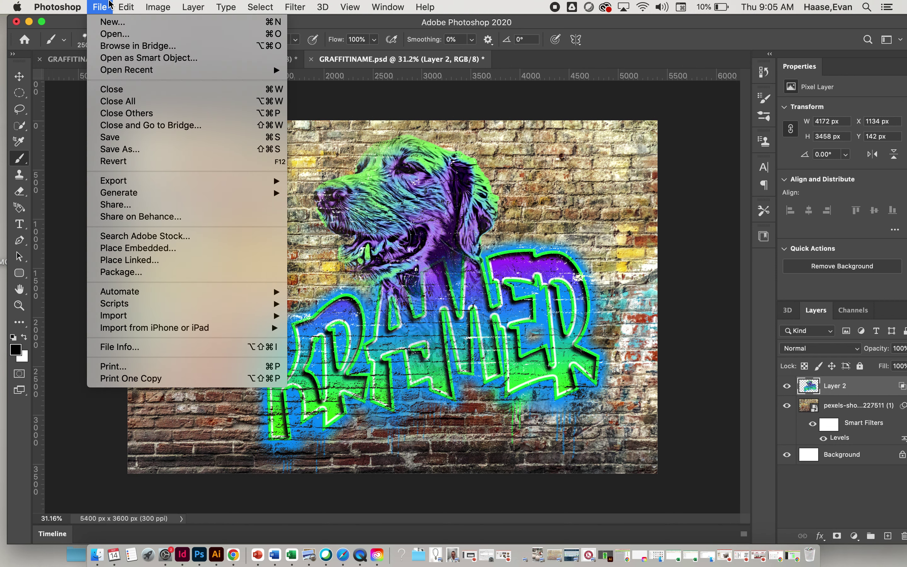
mouse_move(122, 181)
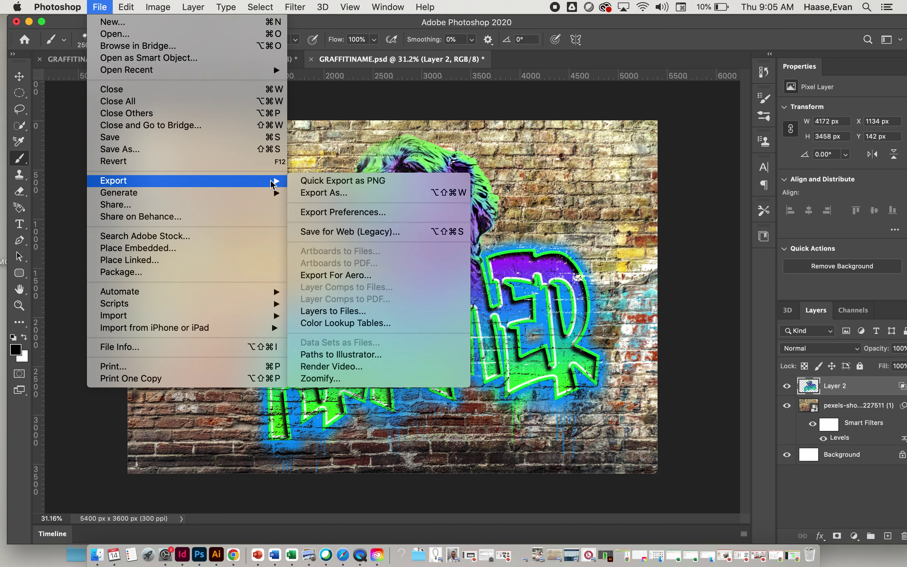
click(347, 193)
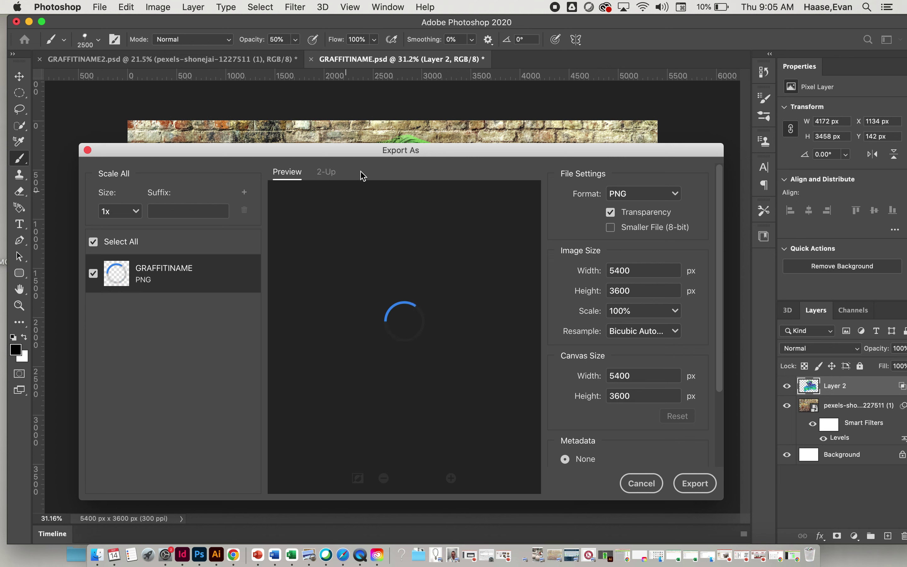
click(626, 194)
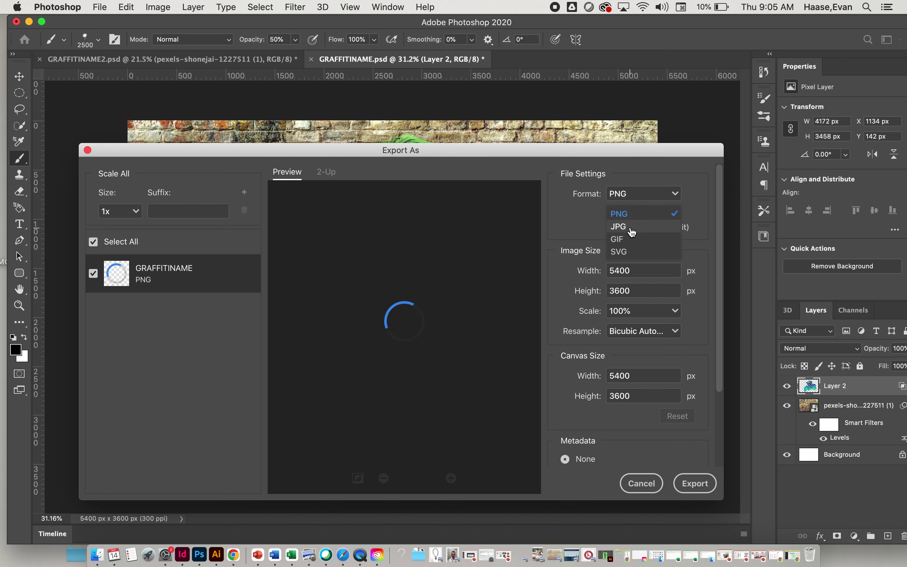
click(631, 227)
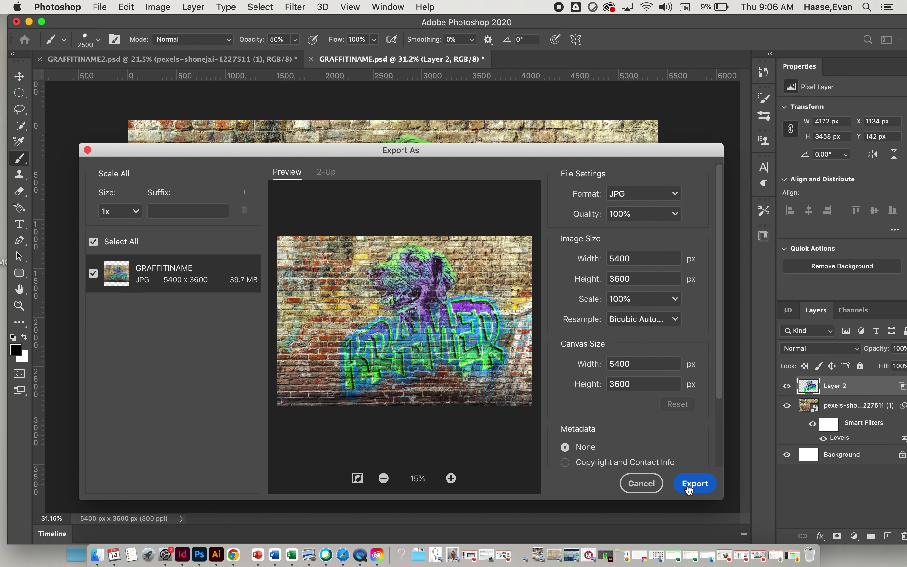
click(689, 487)
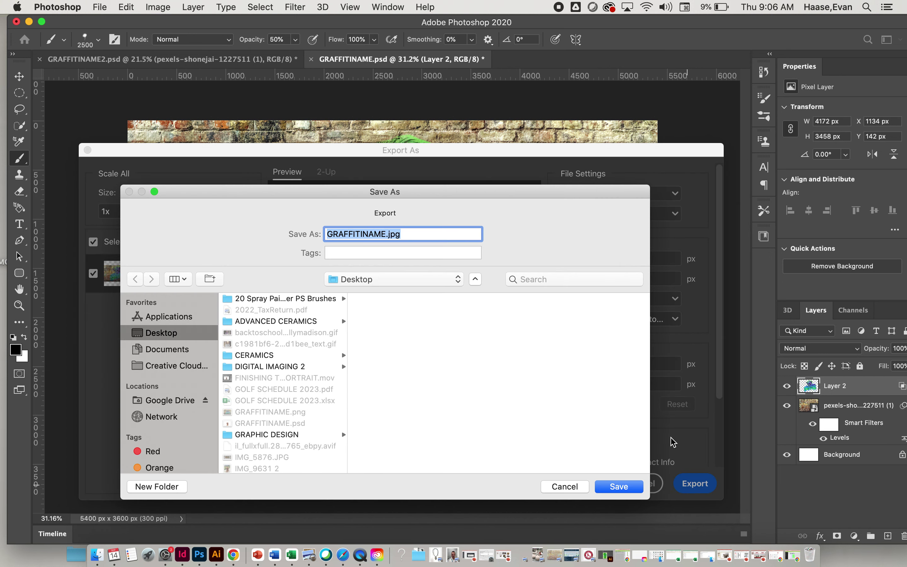
- Save the export as GRAFFITINAME.jpg on the Desktop
click(427, 279)
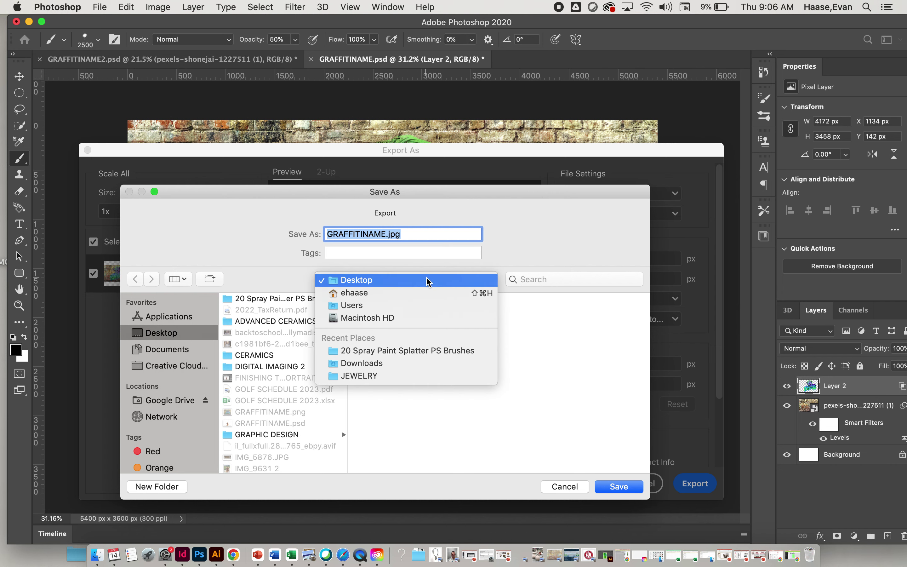
click(428, 279)
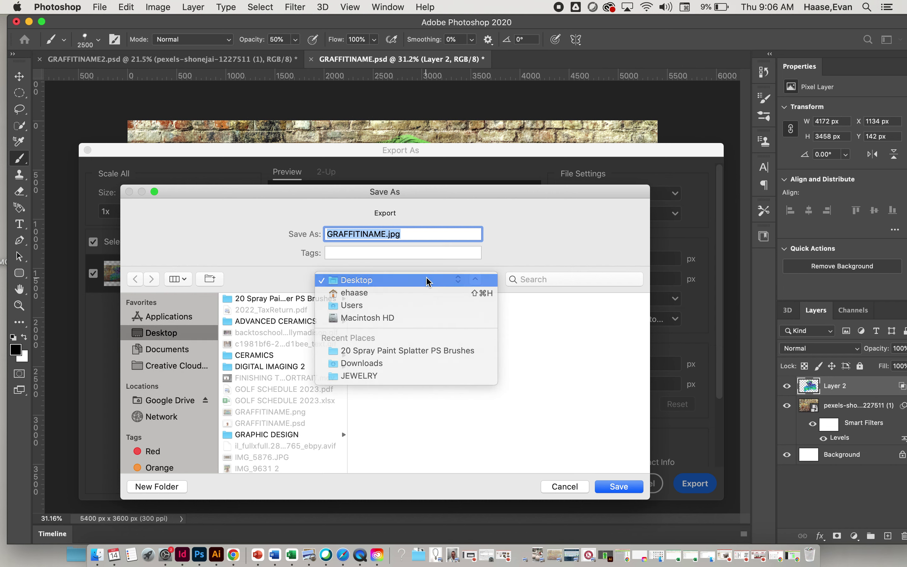
click(620, 487)
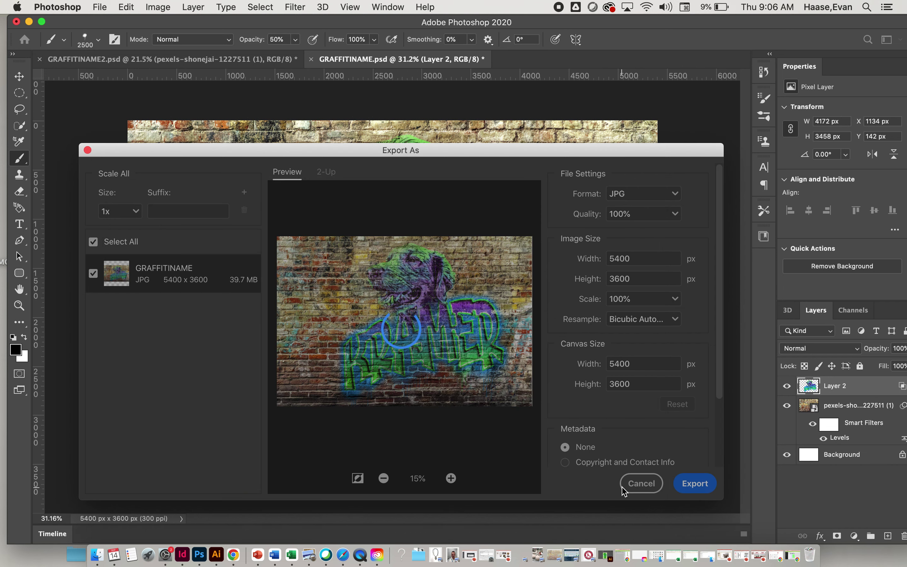